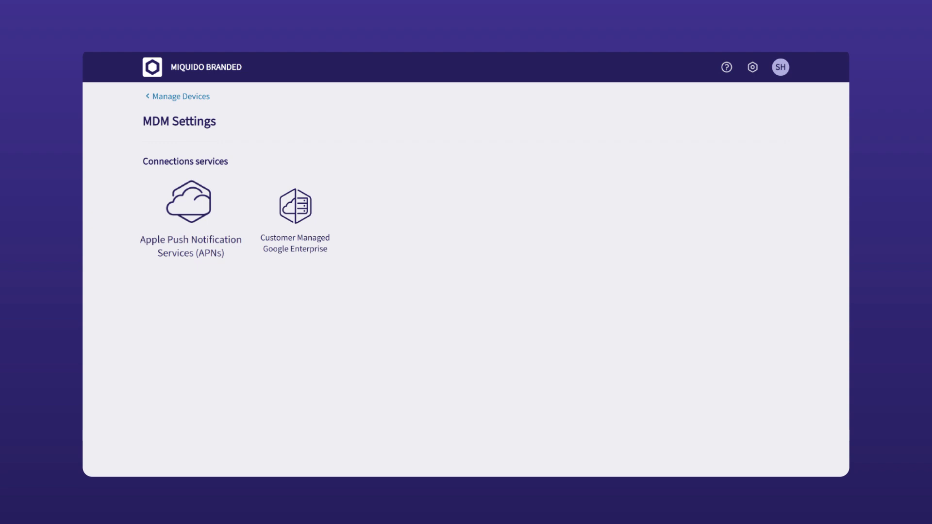
- Open the Apple Push Notification Services (APNs) connection from the MDM Settings page
left_click(188, 210)
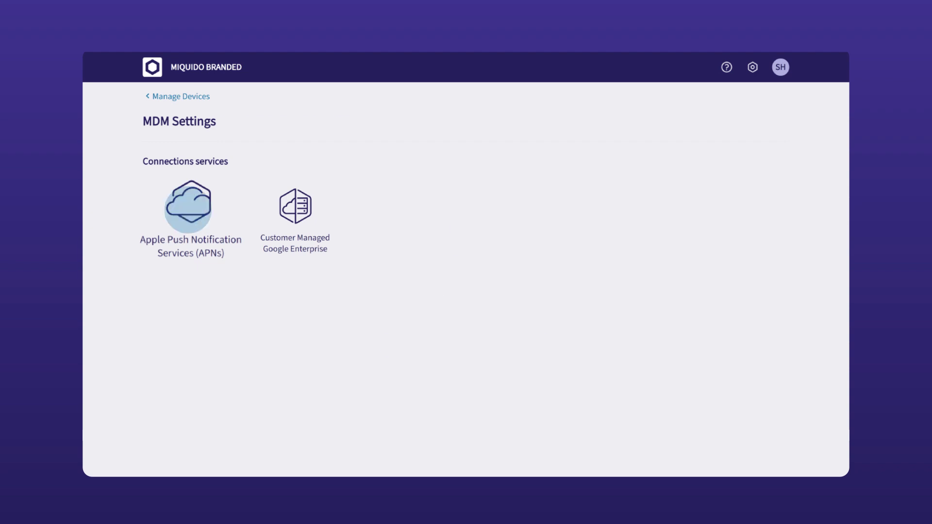
- Download the certificate signing request certificate.plist and open the Apple Push Certificates Portal sign-in
left_click(461, 345)
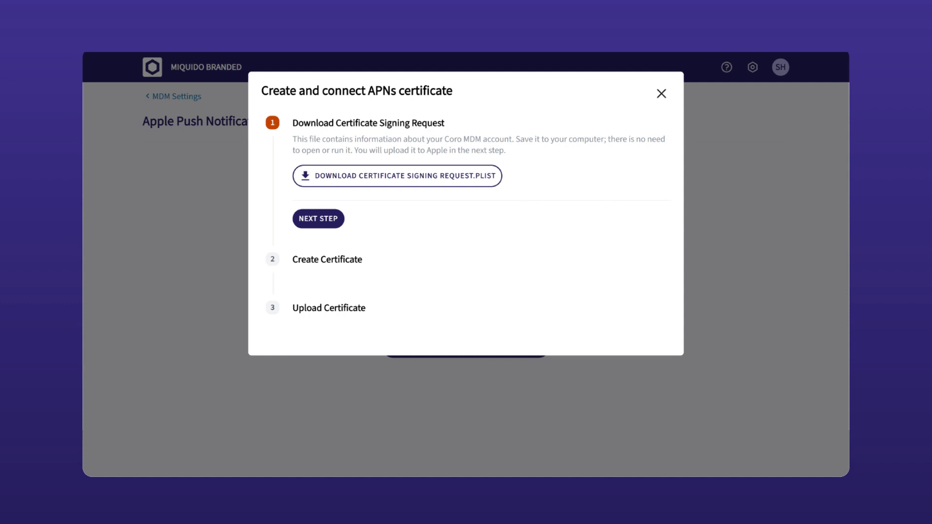
left_click(386, 176)
left_click(318, 219)
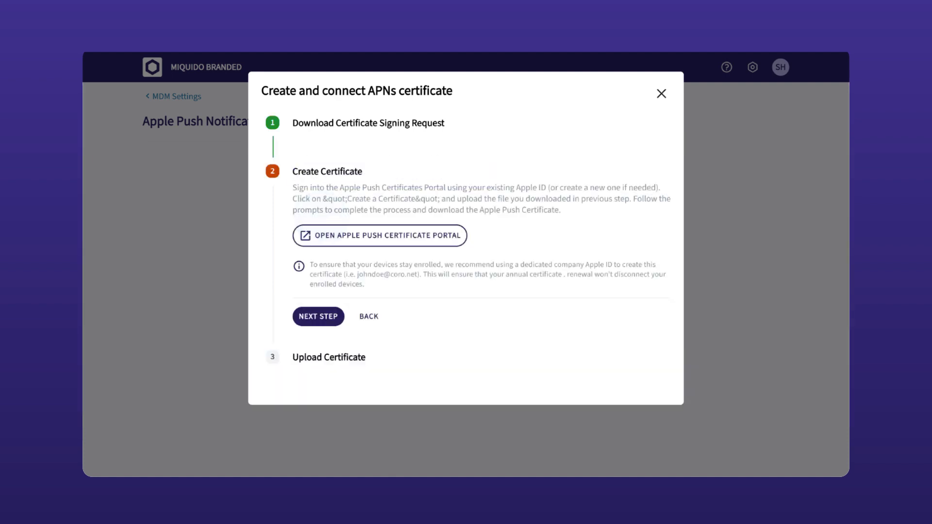
left_click(372, 236)
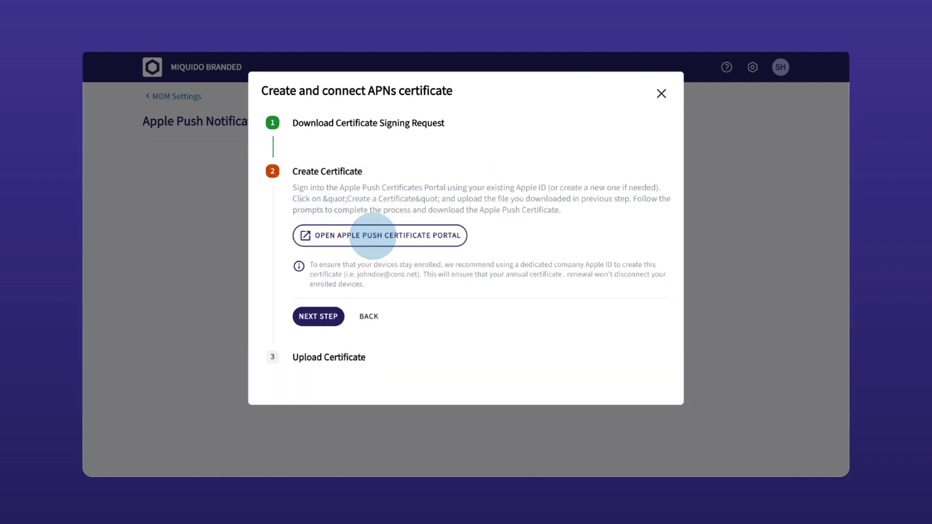
left_click(354, 202)
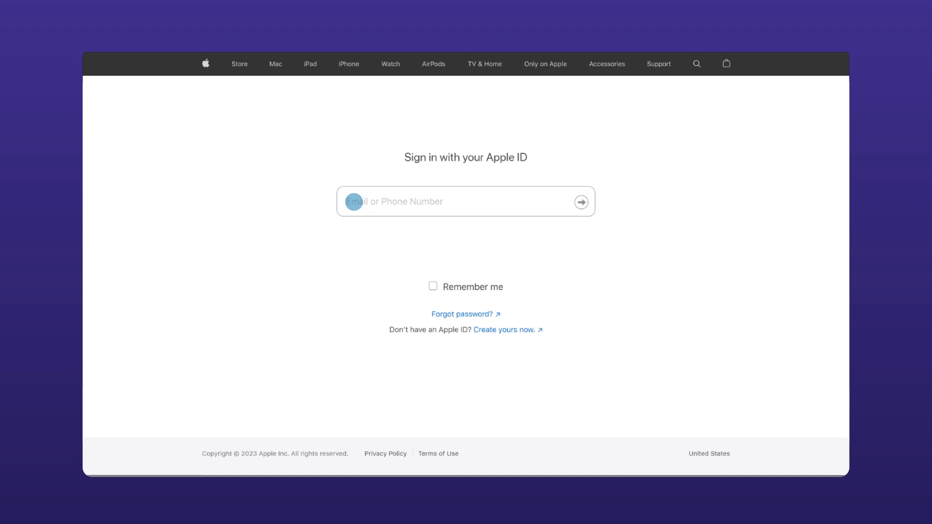
- Sign in with the Apple ID, start a new push certificate, and accept the terms of use
left_click(581, 202)
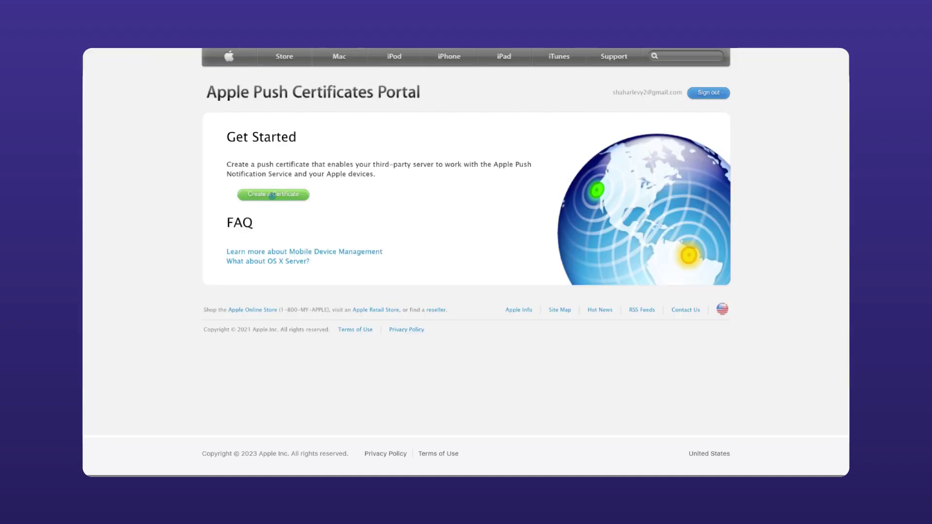
left_click(273, 195)
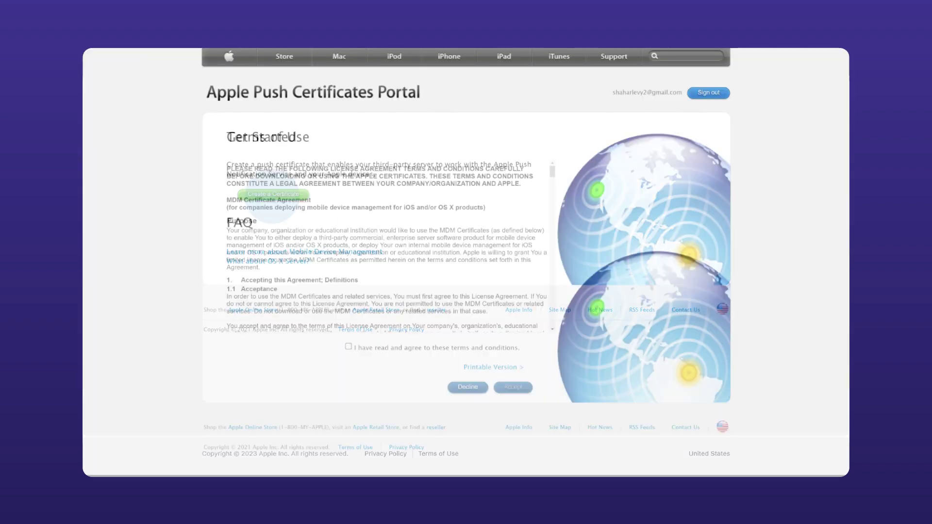
left_click(348, 347)
left_click(513, 388)
- Upload certificate.plist to create the MDM push certificate and download MDM_Certificate.pem
left_click_drag(456, 523, 251, 313)
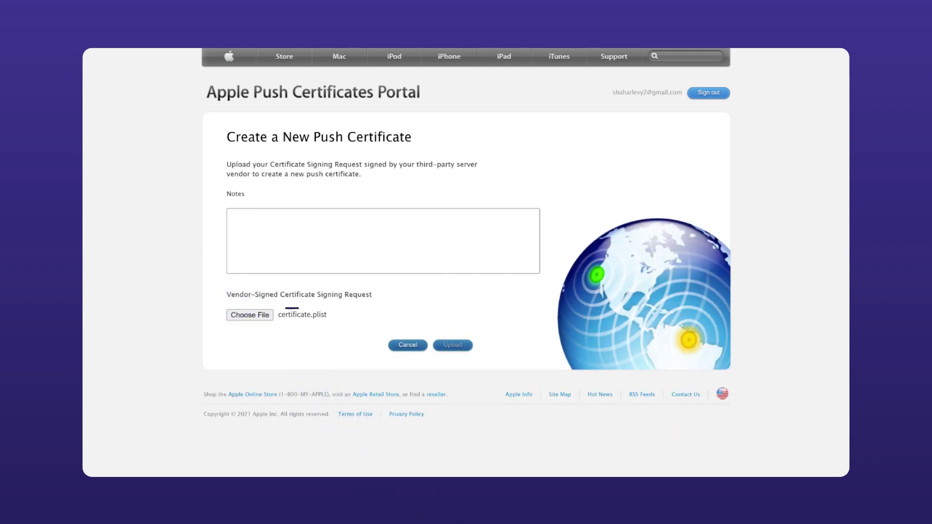
left_click(452, 344)
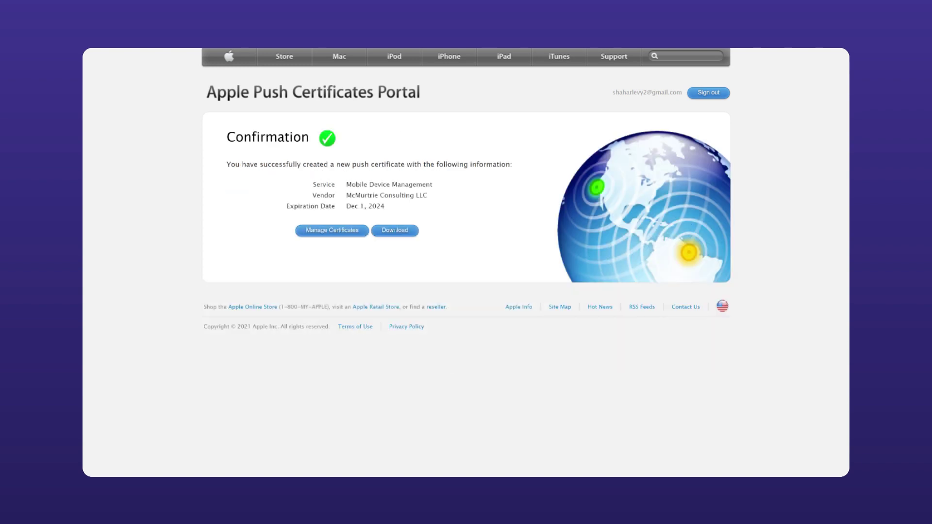
left_click(394, 230)
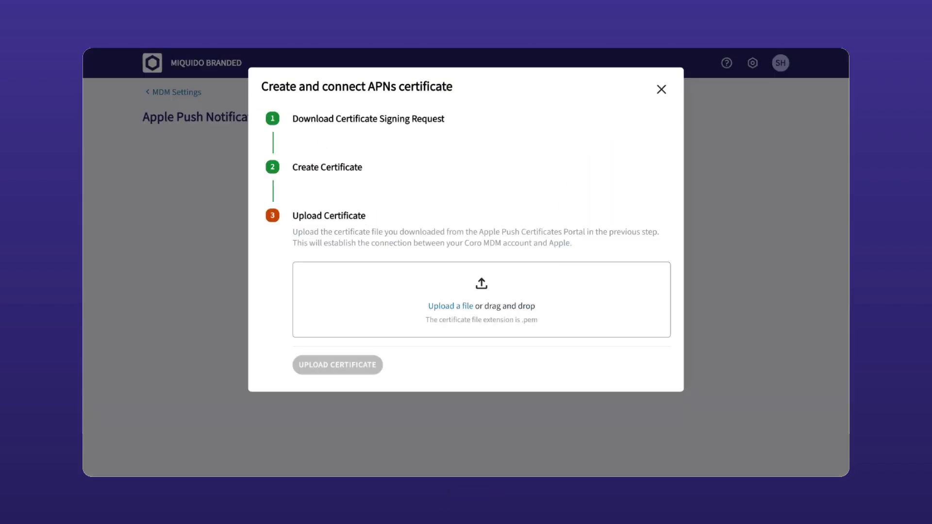
- Upload MDM_Certificate.pem to Coro with an 'Apple ID' note containing the account e-mail
left_click_drag(481, 519, 481, 306)
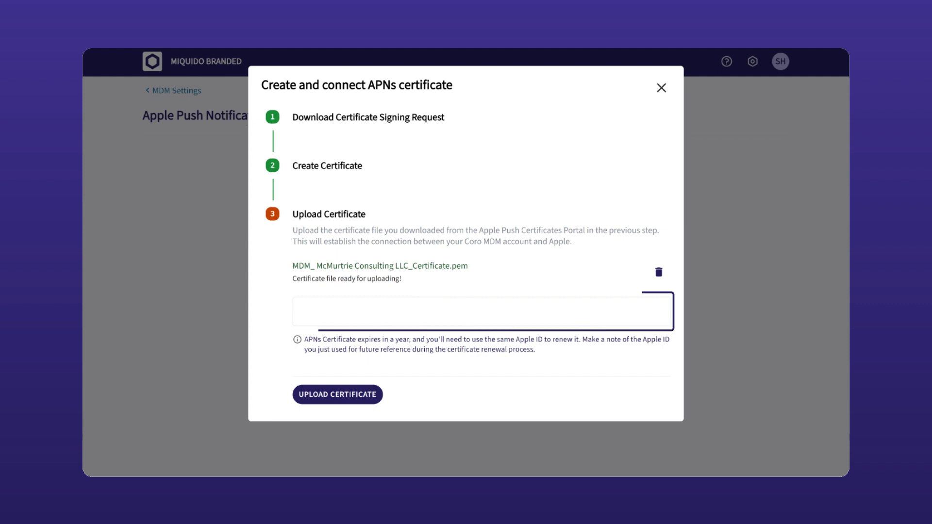
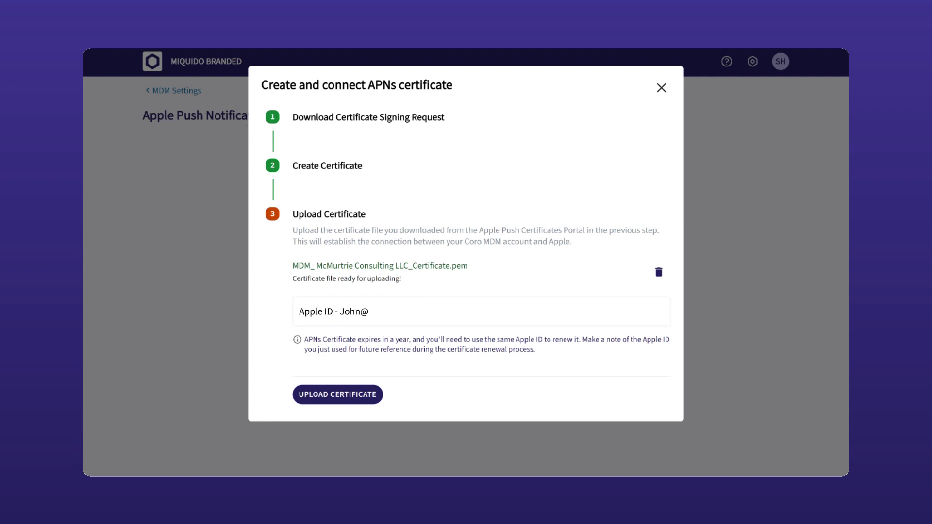
left_click(333, 393)
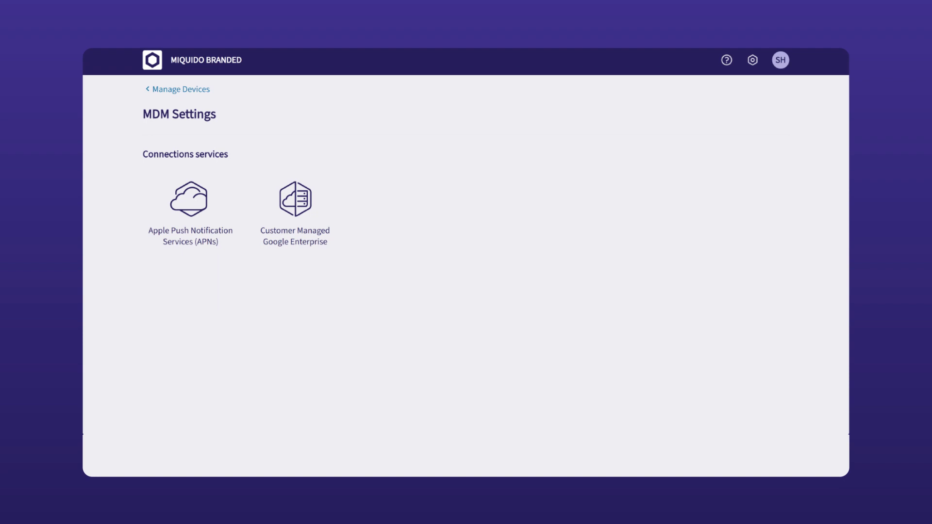
- Launch Google Enterprise setup from the Customer Managed Google Enterprise tile
left_click(294, 204)
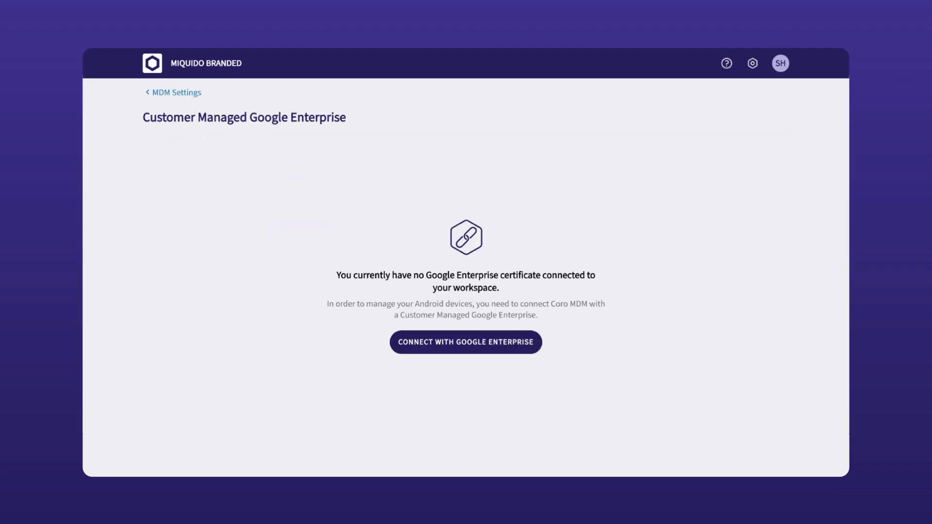
left_click(461, 343)
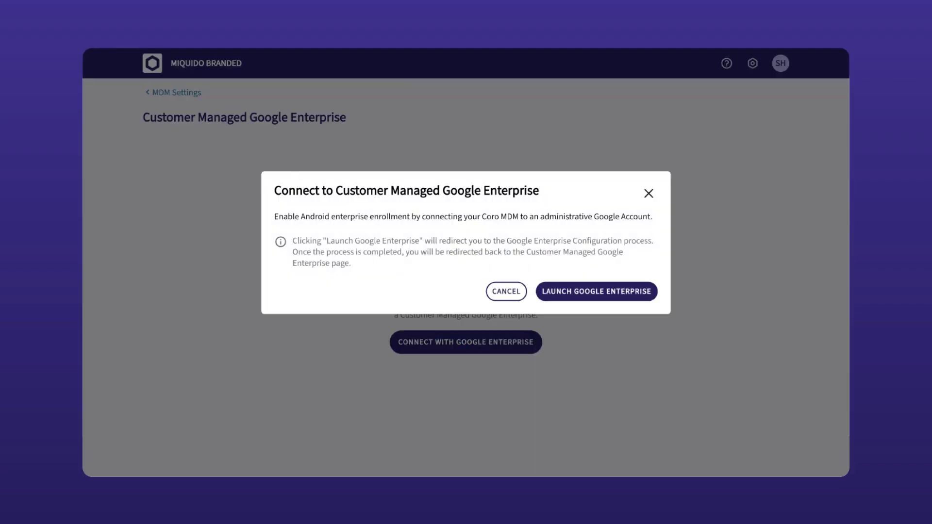
left_click(596, 291)
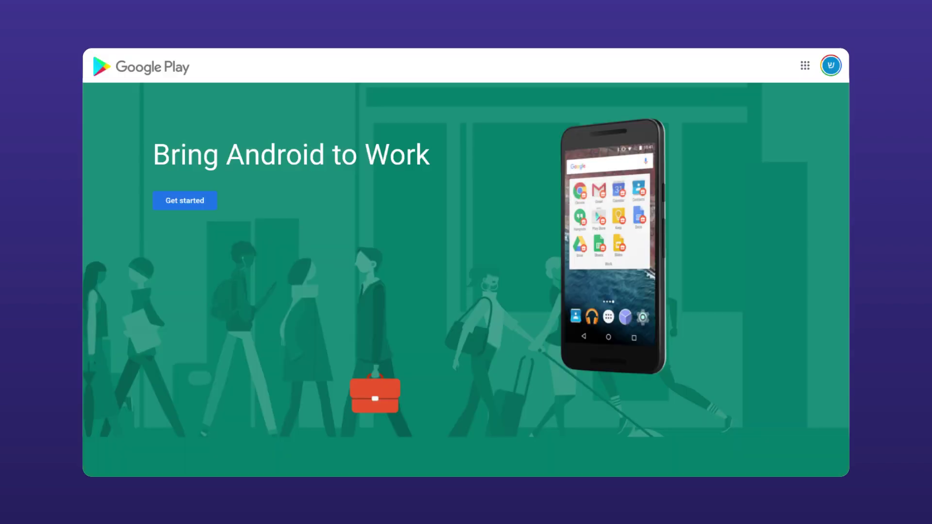
- Begin Android for work sign-up with the business name Westsidehs
left_click(184, 200)
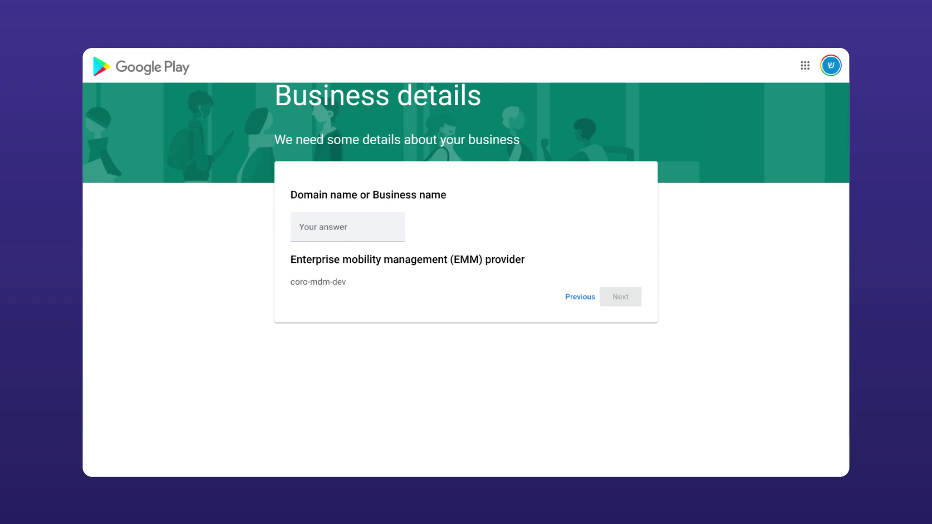
left_click(313, 228)
type("Westsidehs")
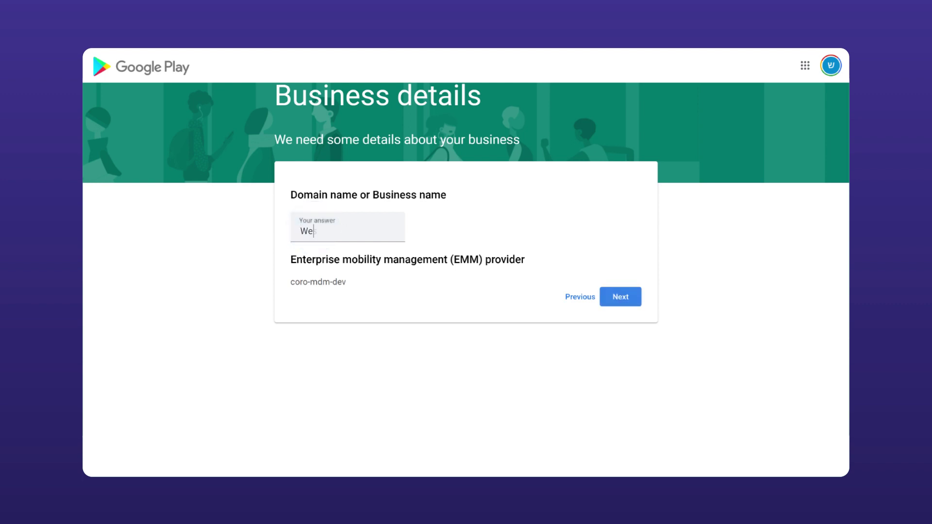
left_click(621, 297)
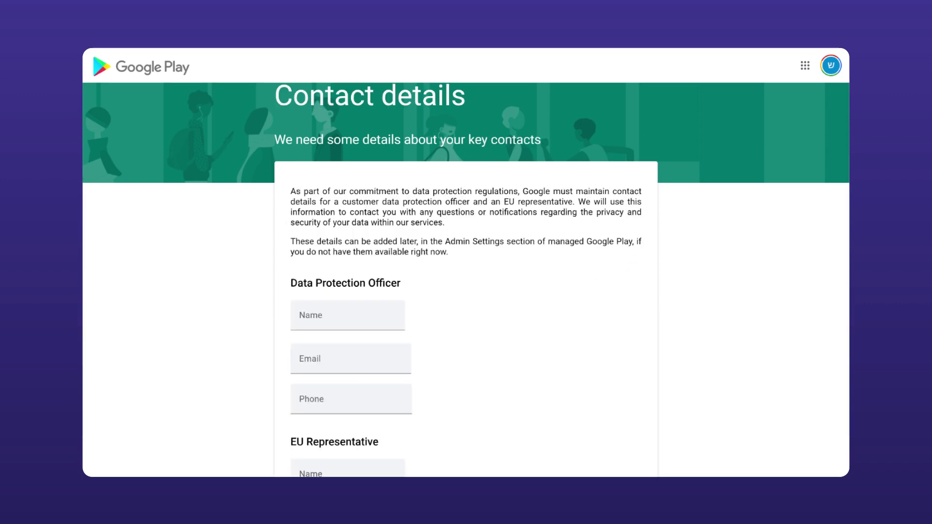
- Accept the Managed Google Play agreement, confirm contact details, and complete registration
scroll(466, 291, "down", 4)
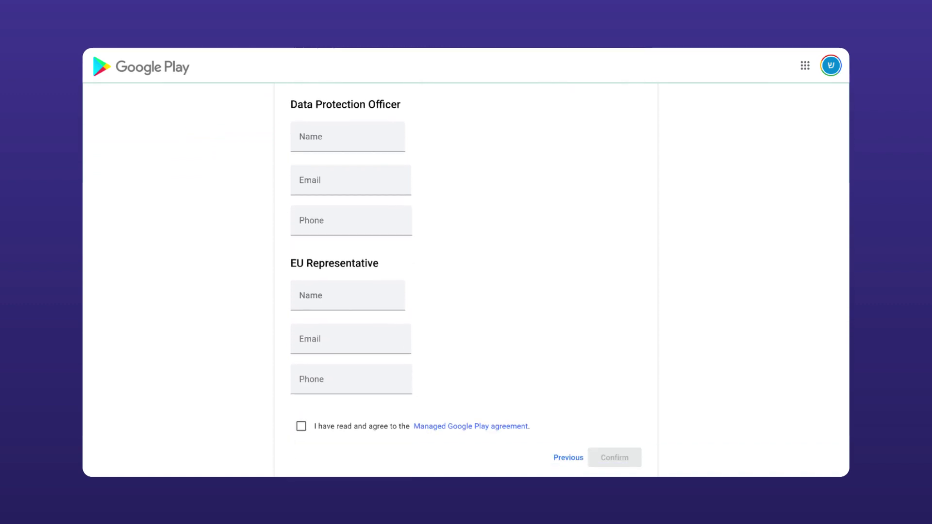
left_click(301, 427)
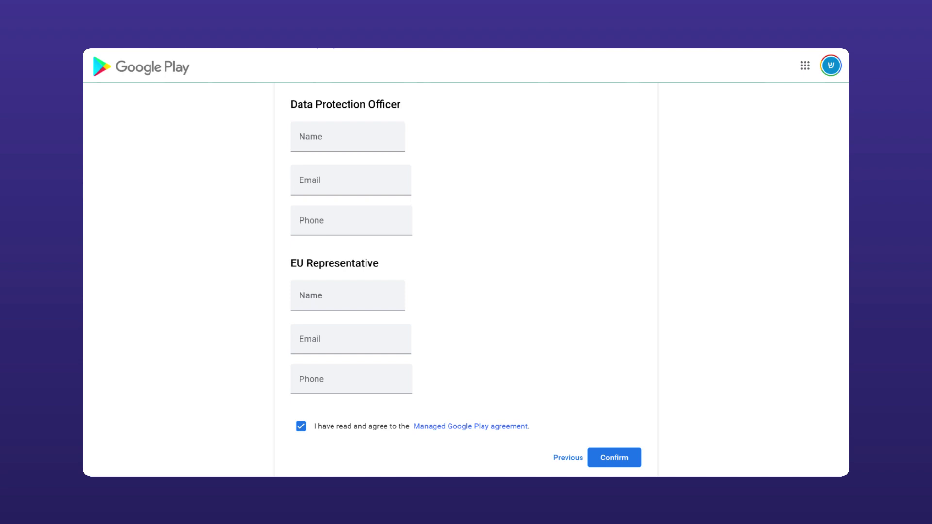
left_click(614, 458)
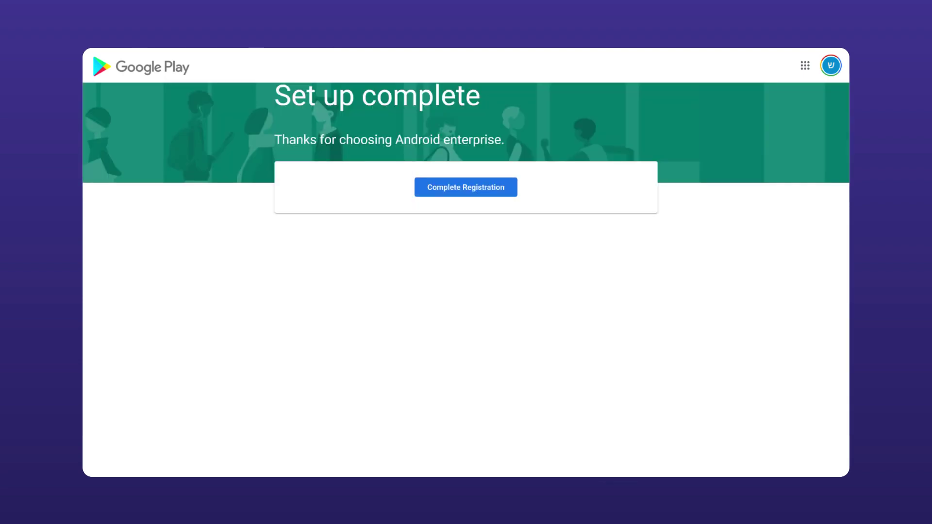
left_click(462, 188)
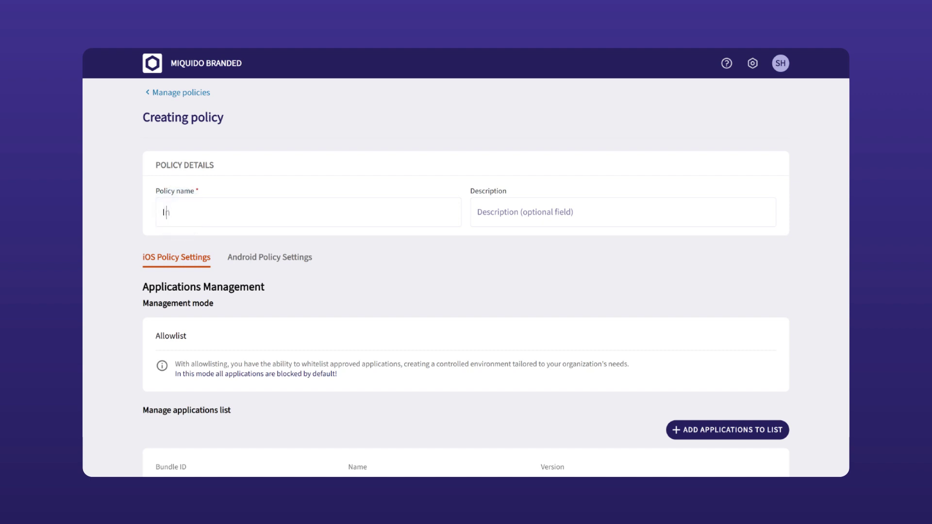
- Describe the policy as 'policy with instagram' and allowlist com.burbn.instagram for iOS
type("policy with instagram")
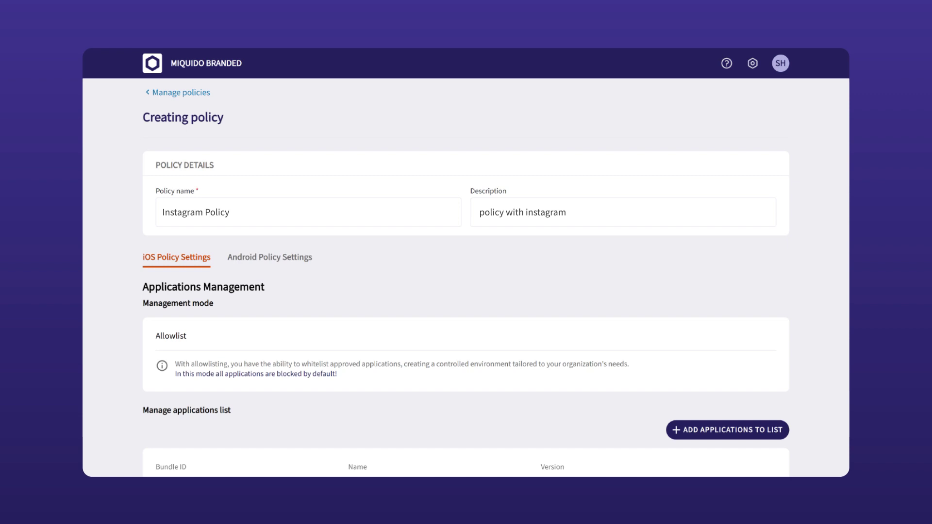
left_click(727, 430)
left_click(314, 221)
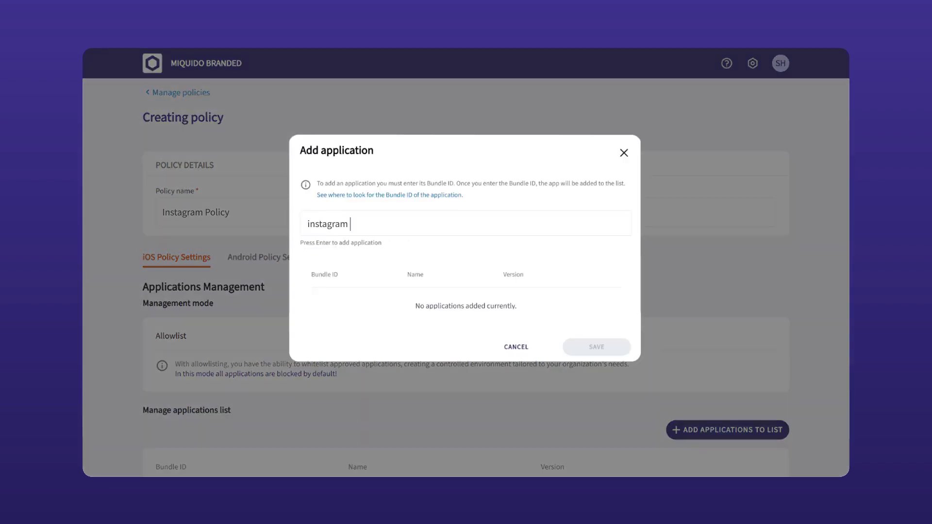
left_click(322, 244)
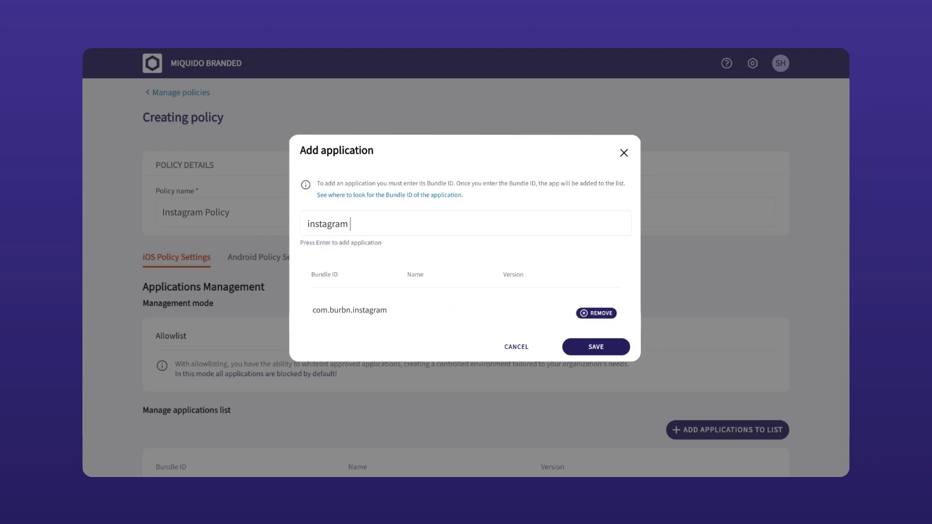
left_click(597, 347)
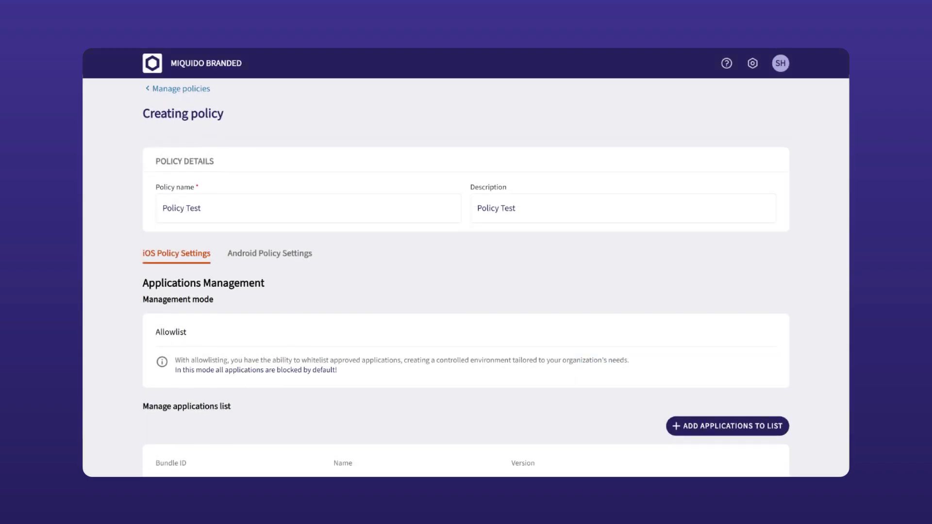
scroll(466, 281, "down", 1)
left_click(270, 216)
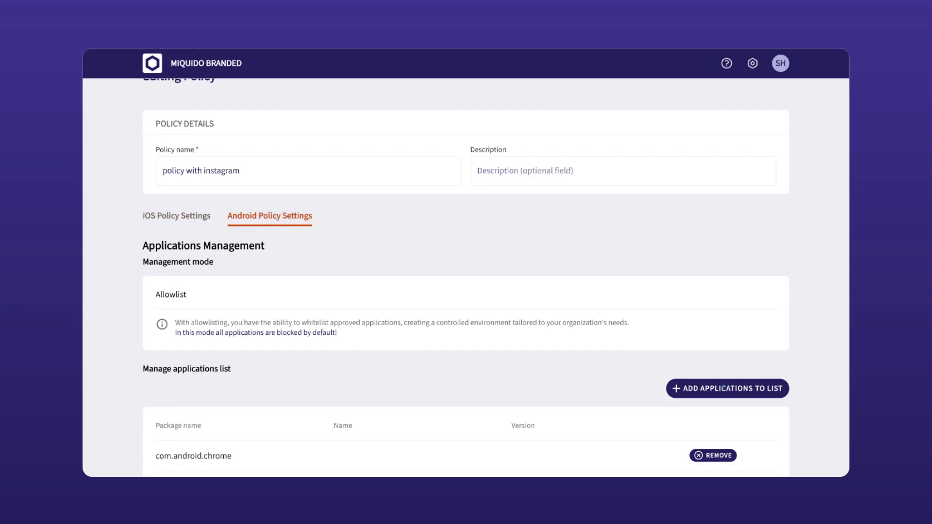
- Add com.instagram.android to the Android allowlist and save the Instagram Policy
left_click(723, 389)
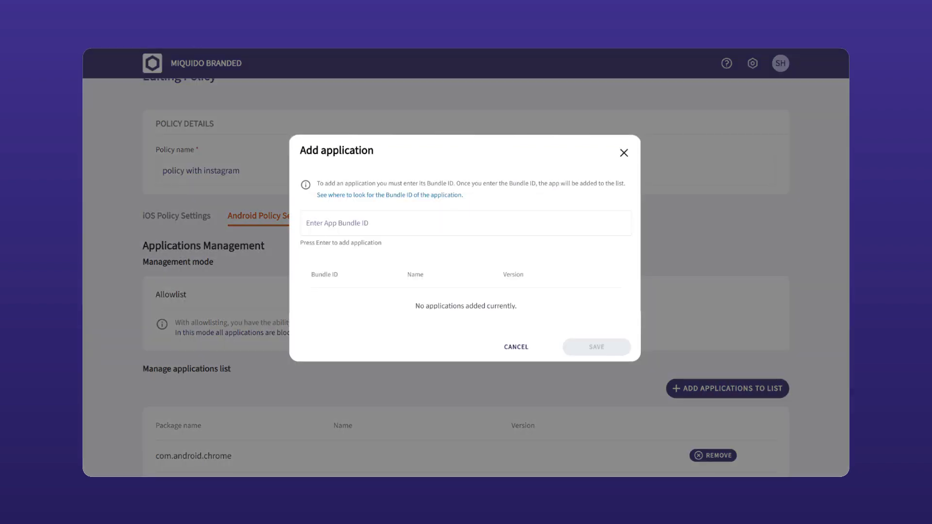
left_click(313, 223)
type("com.android.instagram")
left_click(323, 245)
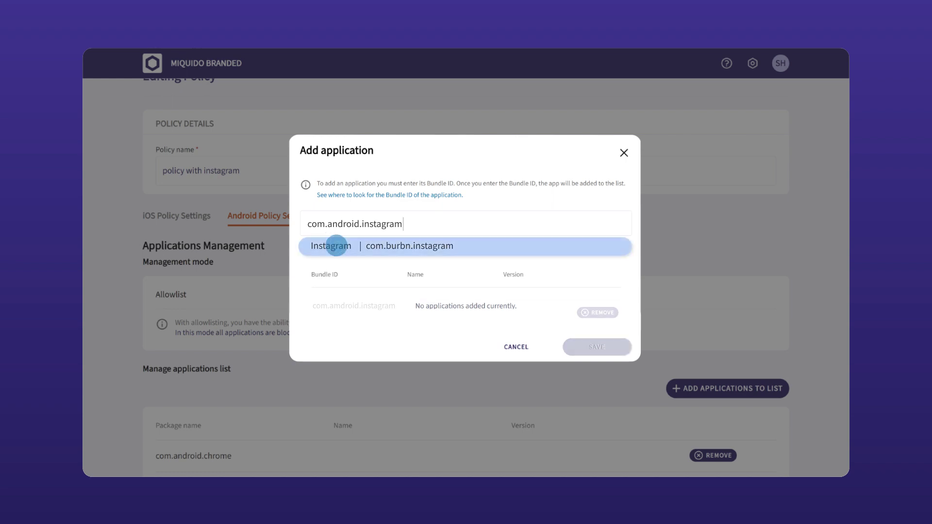
left_click(597, 346)
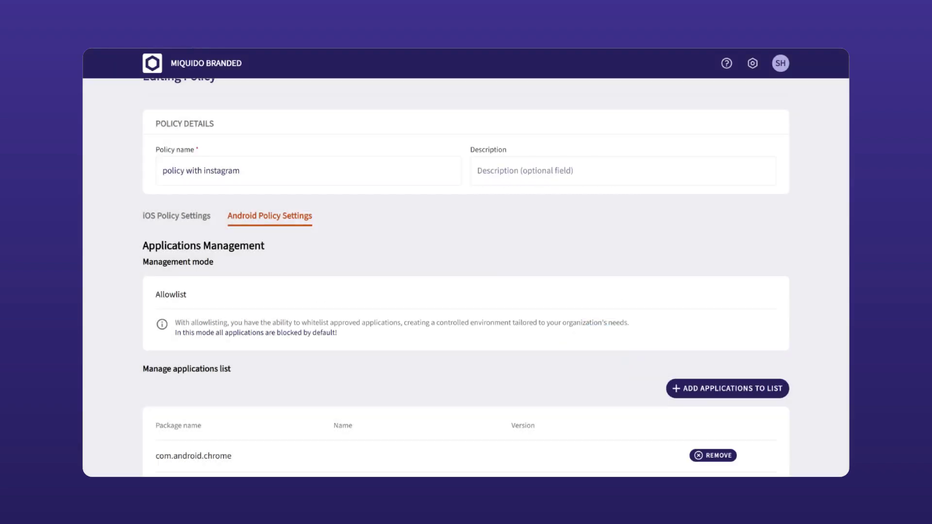
scroll(466, 283, "down", 2)
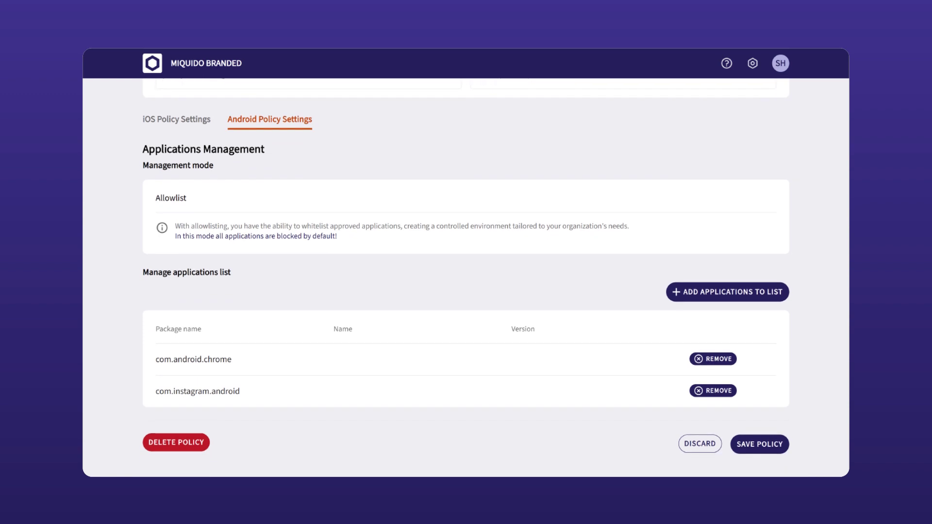
left_click(764, 444)
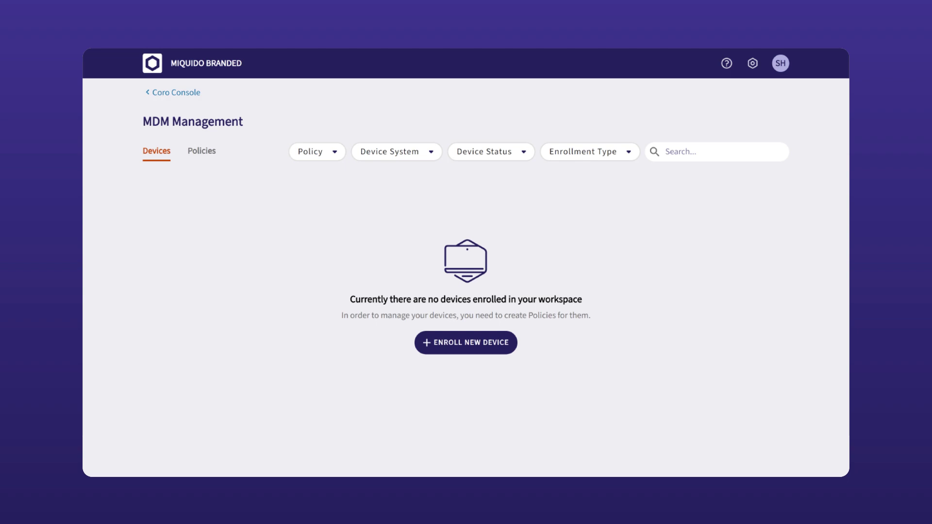
- Start an iOS device enrollment using Bring Your Own Device mode
left_click(464, 343)
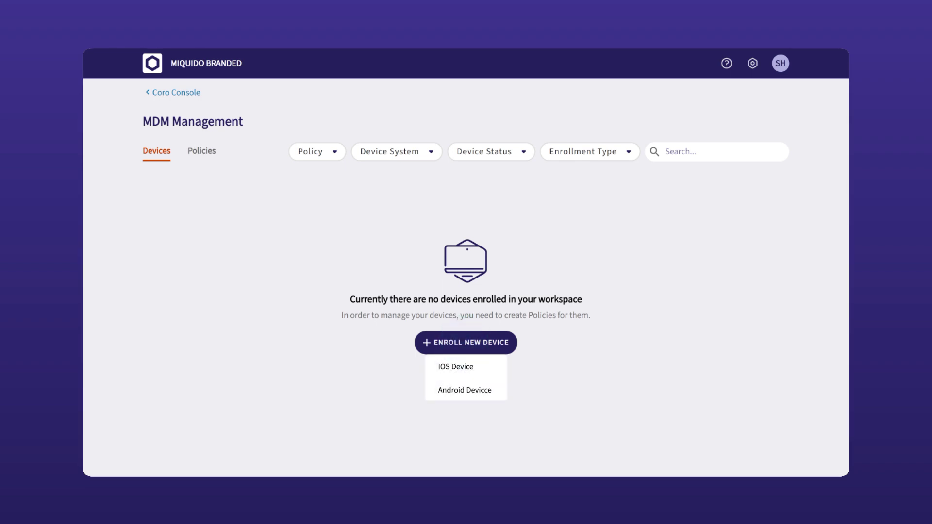
left_click(461, 367)
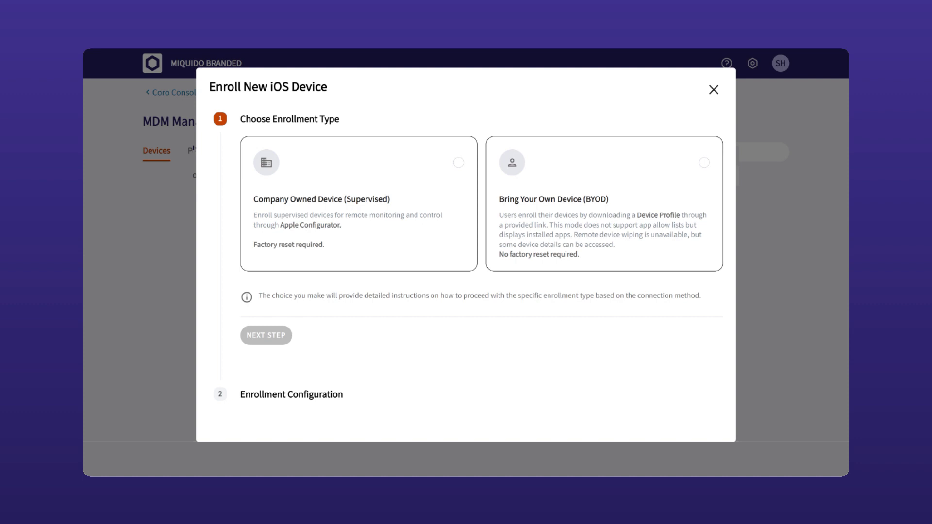
left_click(574, 206)
left_click(265, 335)
- Add the device owner's e-mail as an invitee and send the enrollment invitation
left_click(278, 219)
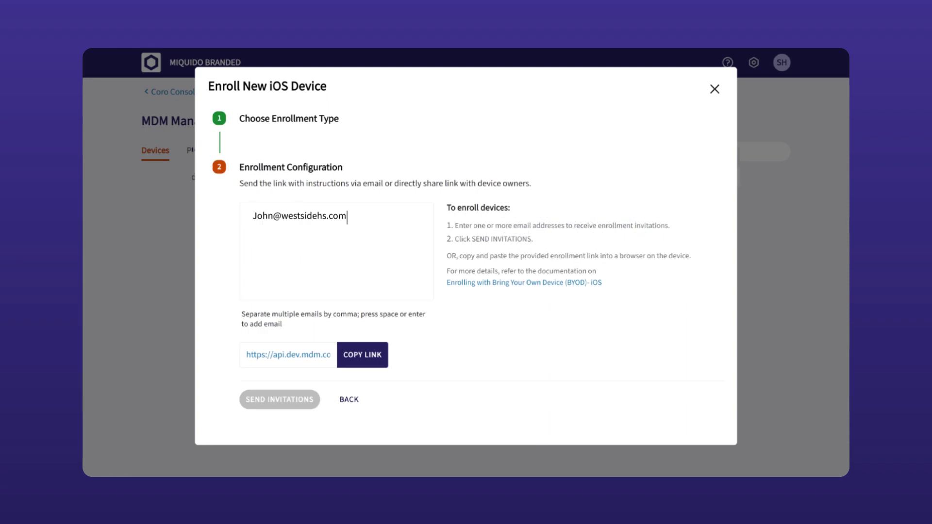
key("Return")
left_click(280, 399)
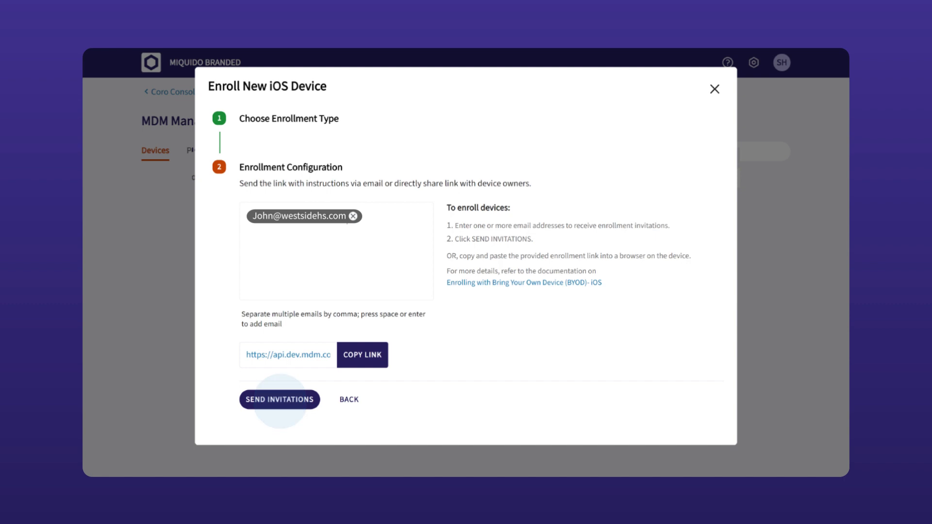